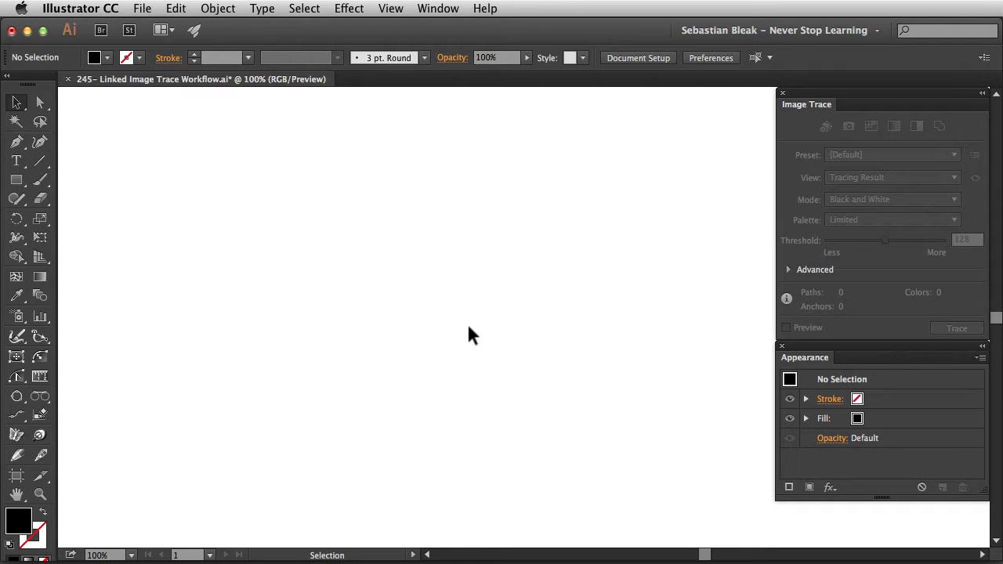
- Place AG Managing Director.psd as a linked file, keeping Link checked
key(shift+super+p)
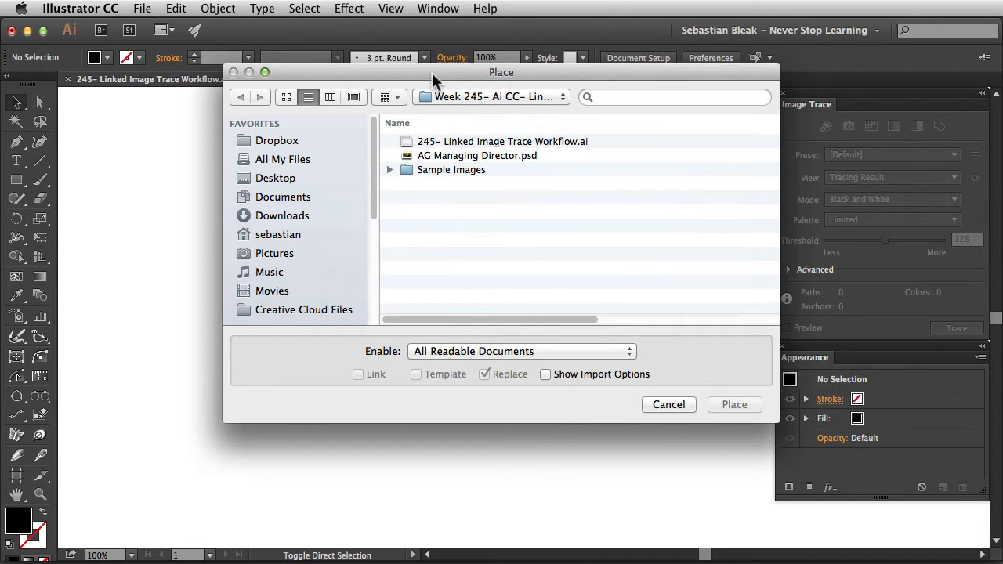
drag(431, 72, 371, 105)
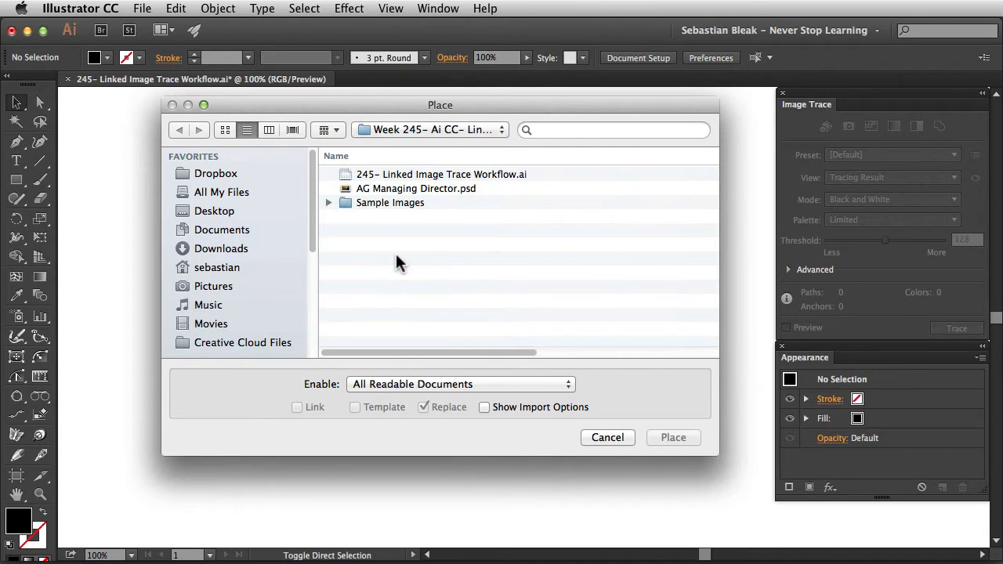
click(415, 191)
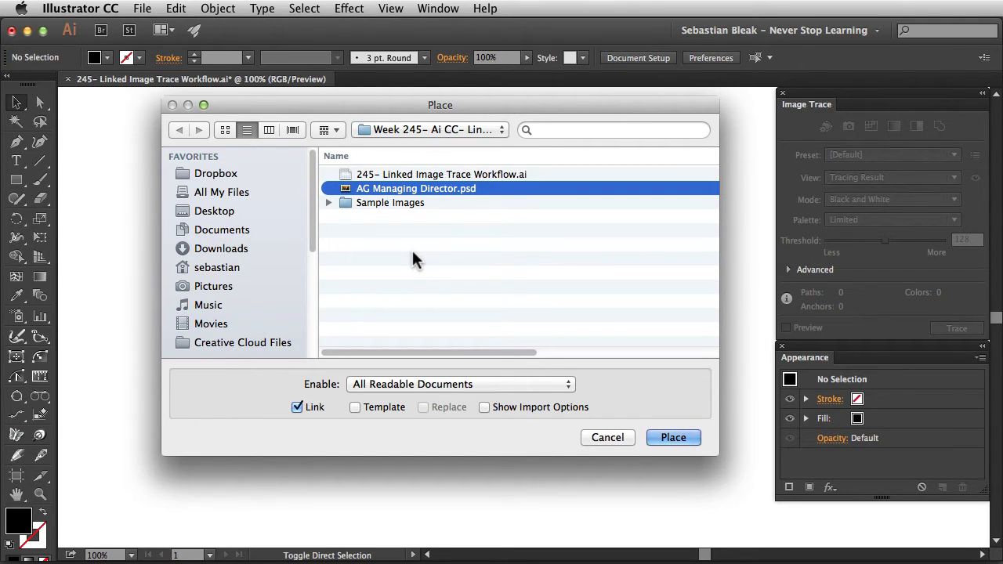
click(297, 407)
click(296, 406)
click(675, 437)
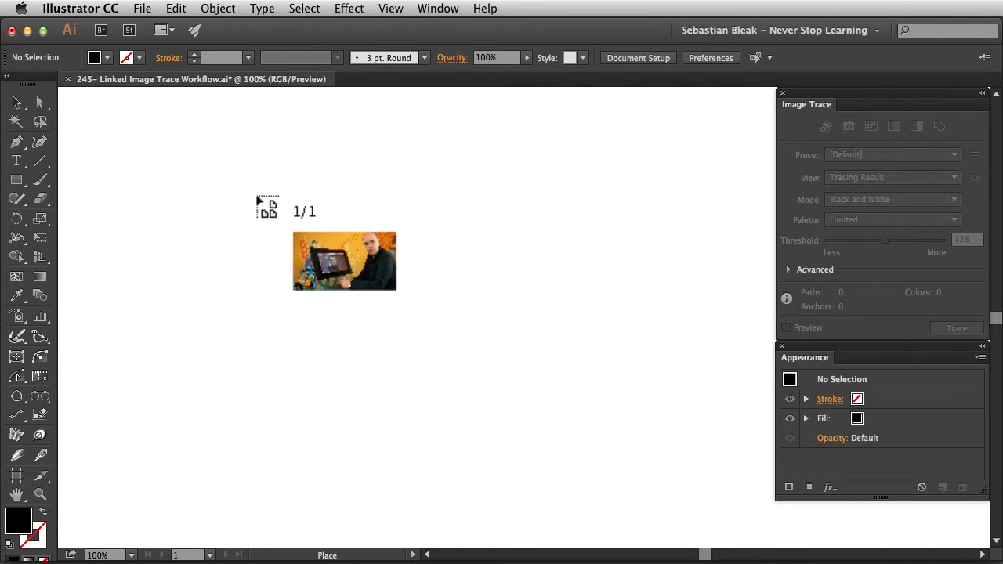
- Drag the placed photo out large across the artboard
mouse_move(98, 134)
mouse_down()
mouse_move(114, 151)
mouse_move(417, 278)
mouse_move(619, 395)
mouse_move(660, 447)
mouse_up()
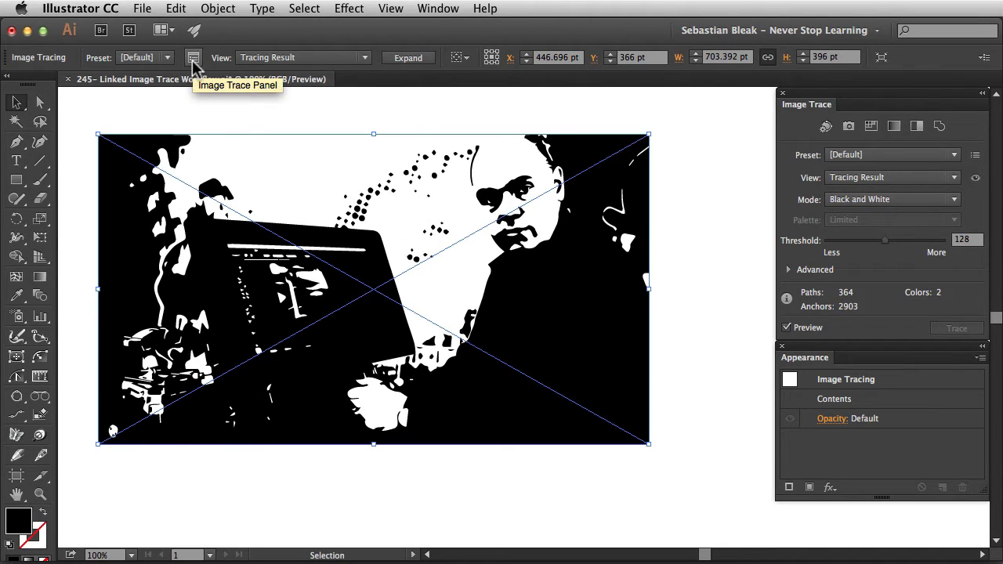
- Open the Image Trace panel from the Window menu
click(427, 8)
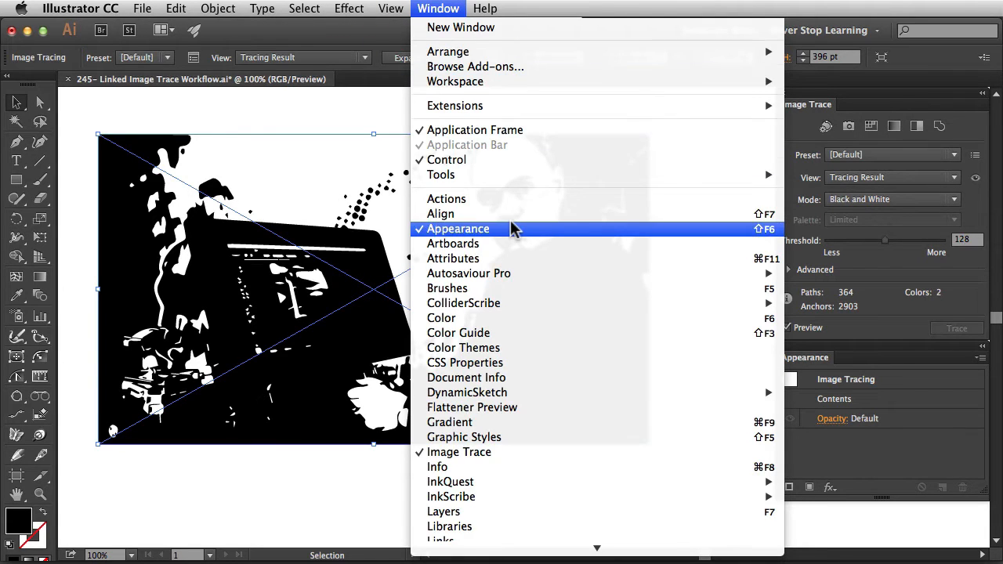
scroll(514, 227, down, 5)
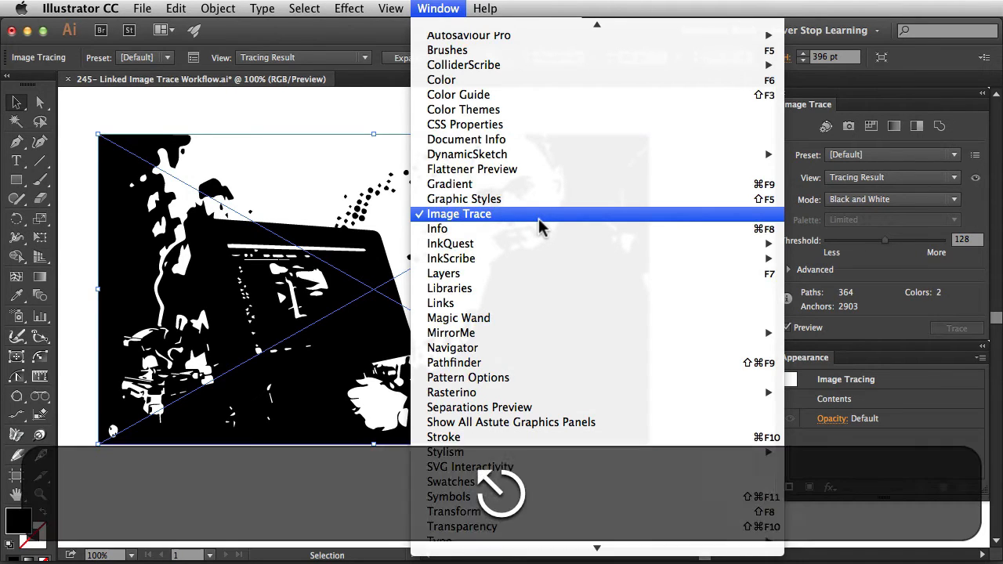
click(539, 226)
click(787, 122)
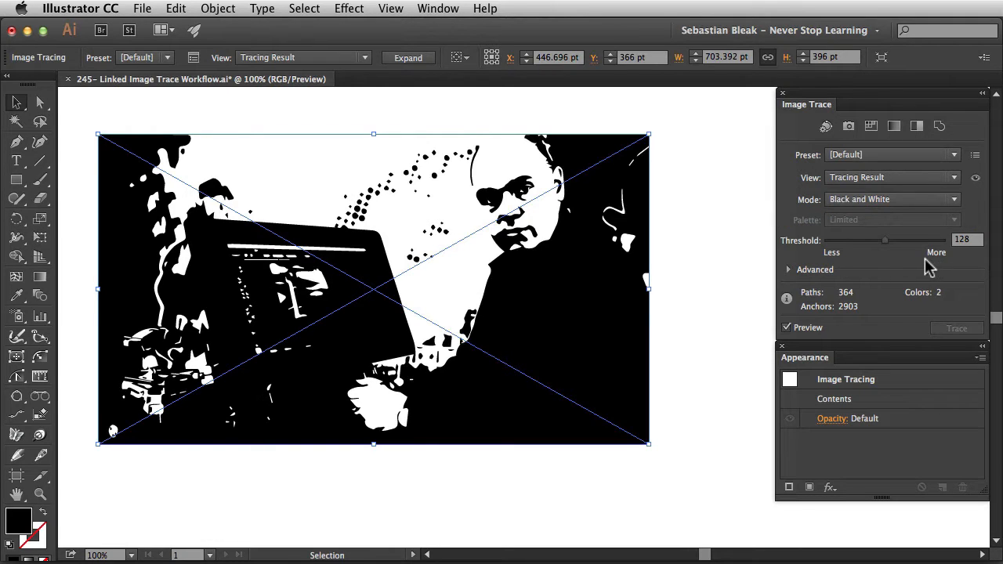
- Try trace thresholds 53 and 173, settle on 121, and switch to Photoshop
drag(884, 241, 852, 243)
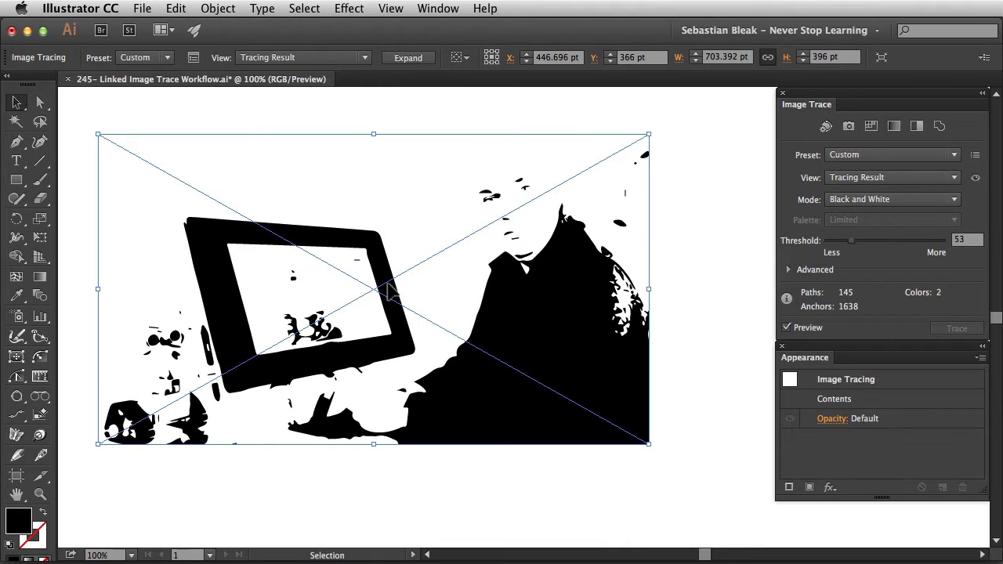
click(905, 242)
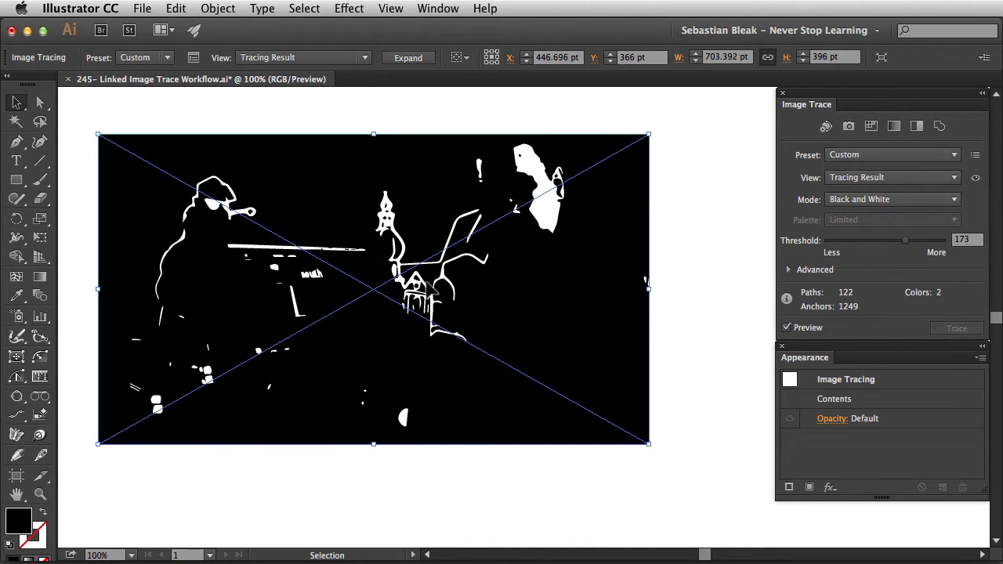
click(881, 242)
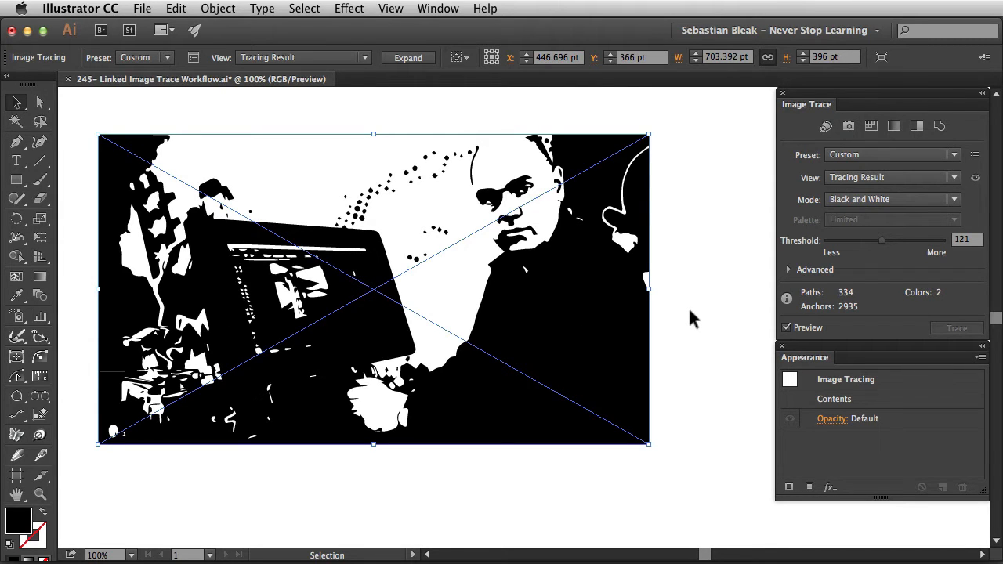
key(super+Tab)
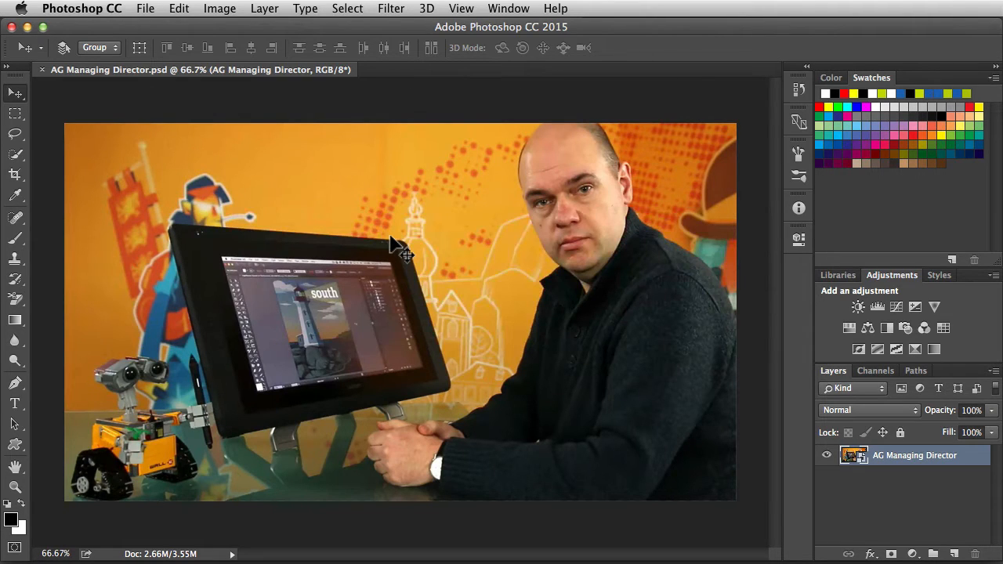
- Crop the left side off the photo, save it, and switch back to Illustrator
key(c)
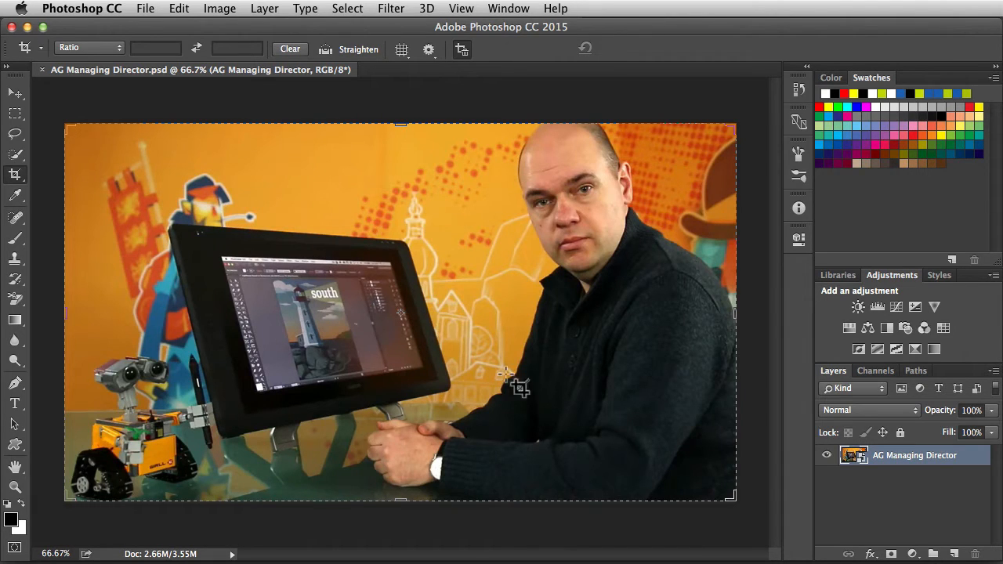
click(878, 497)
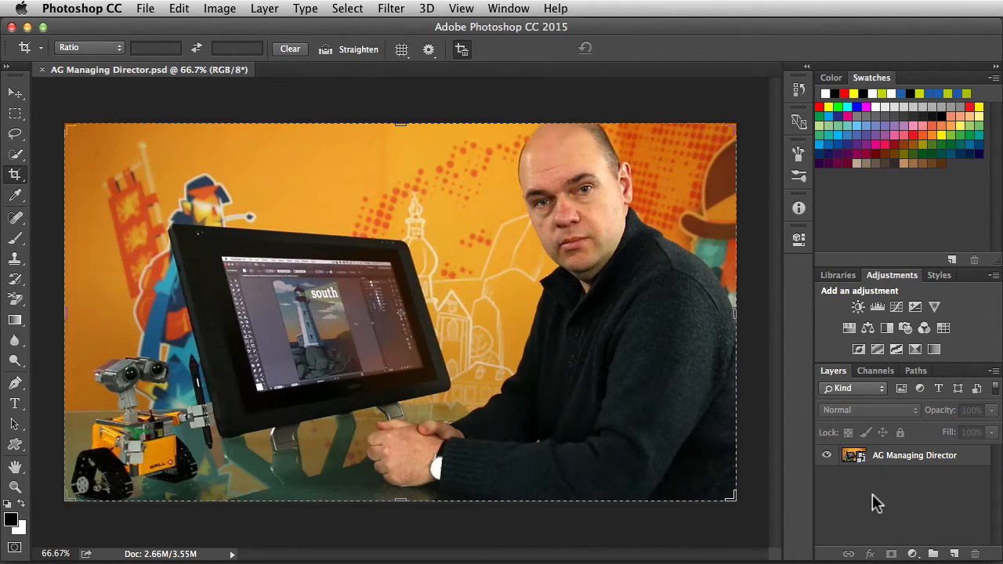
click(855, 463)
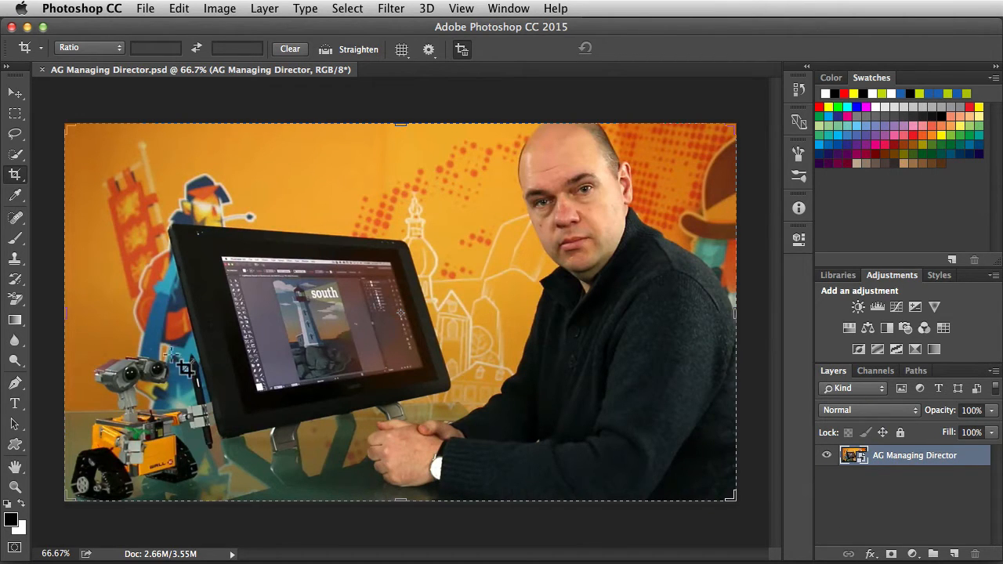
drag(66, 313, 179, 318)
key(Return)
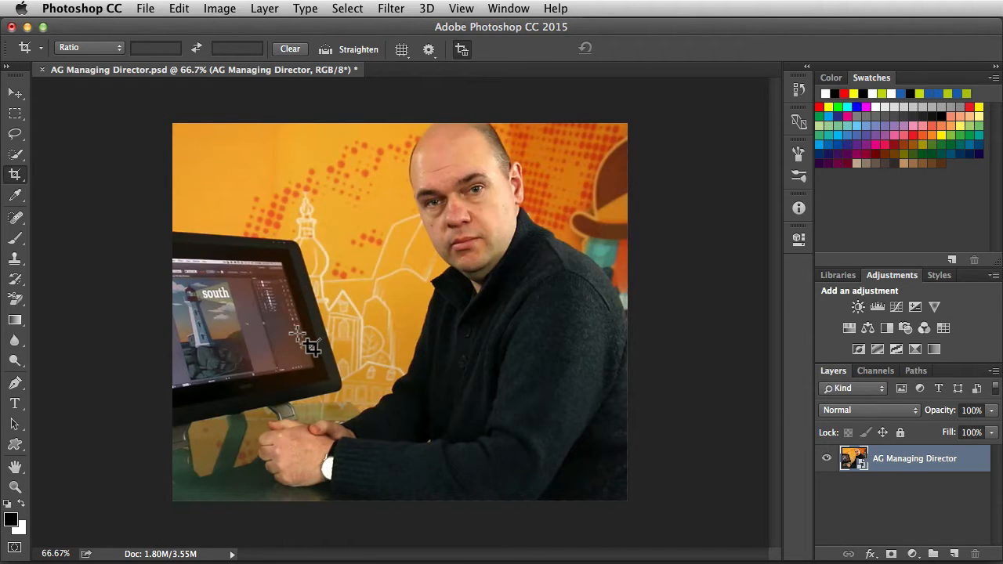
key(super+s)
key(super+Tab)
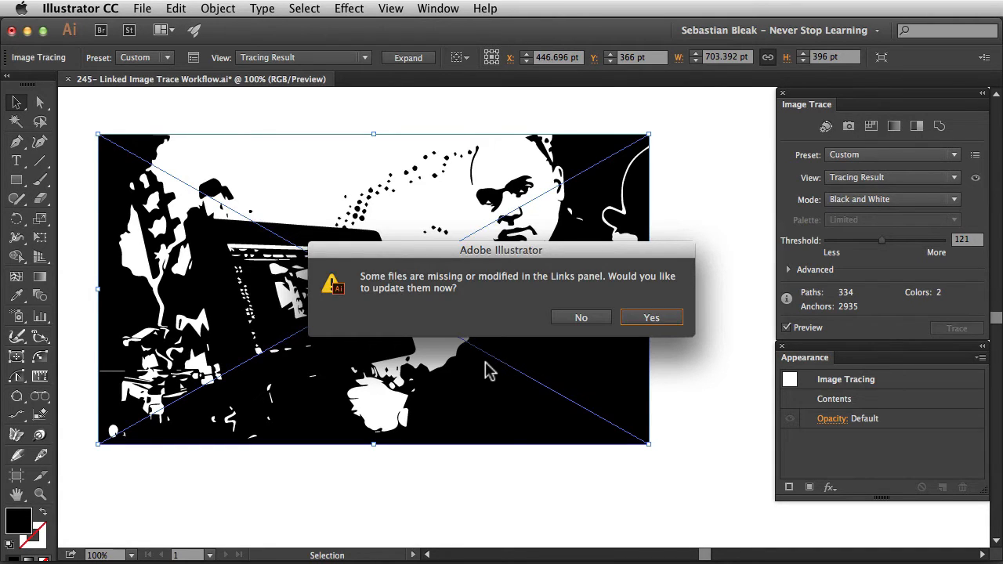
- Accept the link update, nudge the traced image slightly down, and return to Photoshop
click(635, 319)
drag(460, 301, 457, 329)
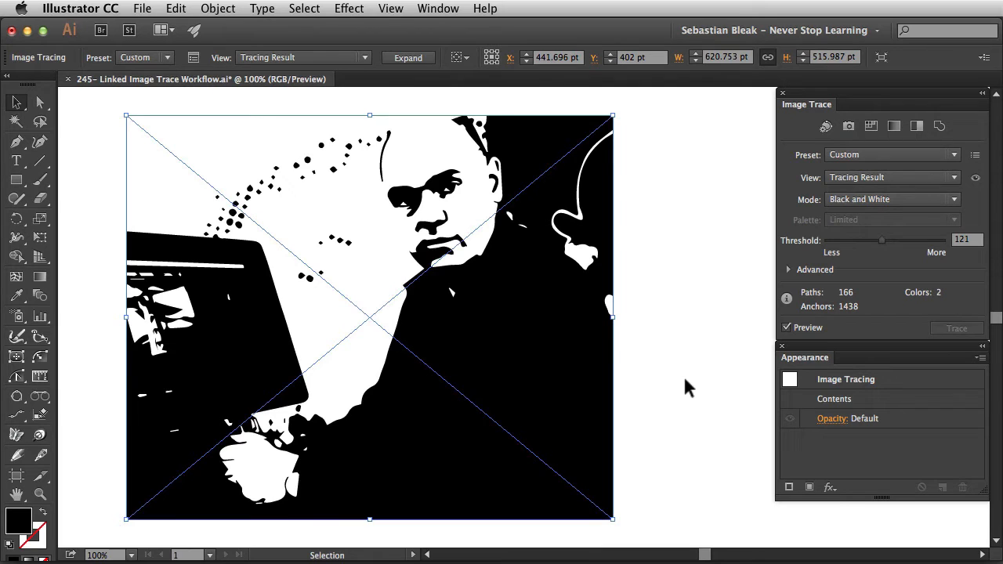
key(super+Tab)
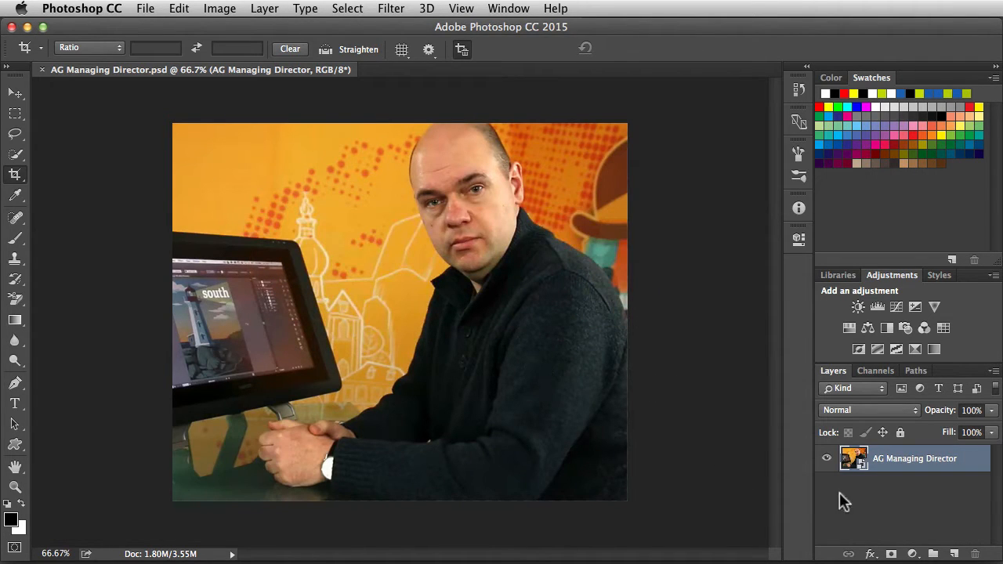
- Add a Curves adjustment layer above the photo layer and move its panel aside
click(862, 470)
click(896, 307)
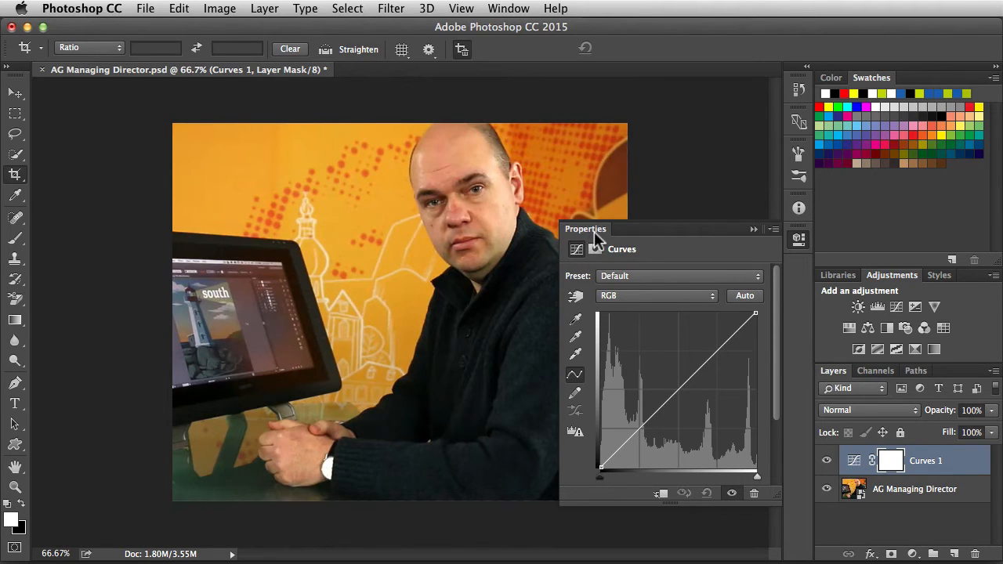
drag(592, 229, 154, 124)
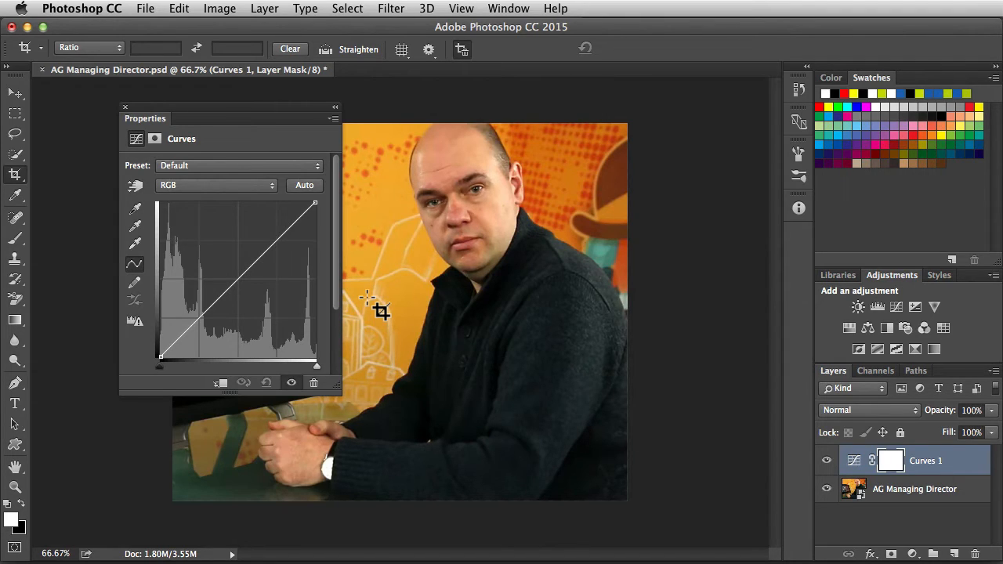
- Brighten the dark sweater tones with the targeted curve tool, save, and switch to Illustrator
click(136, 185)
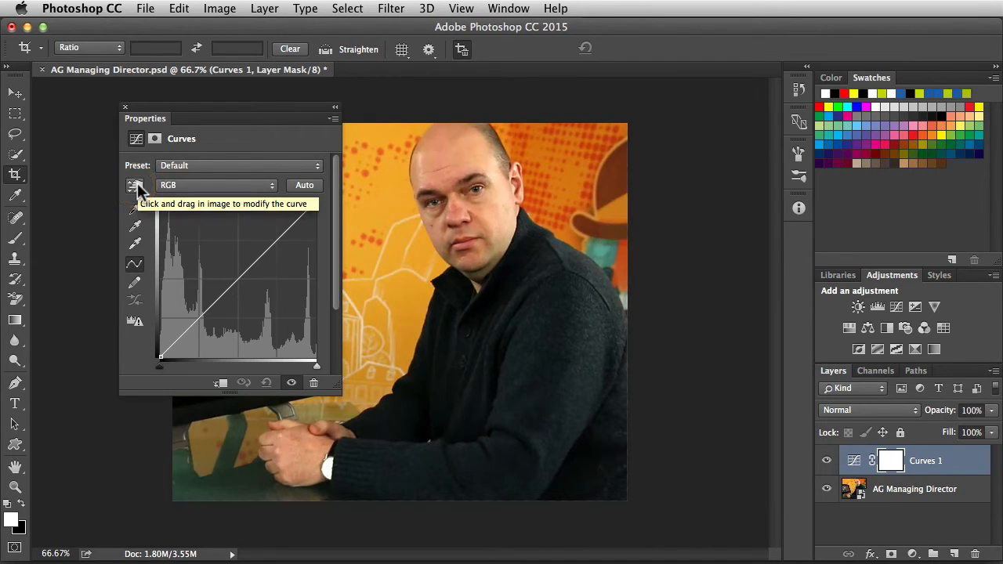
click(137, 183)
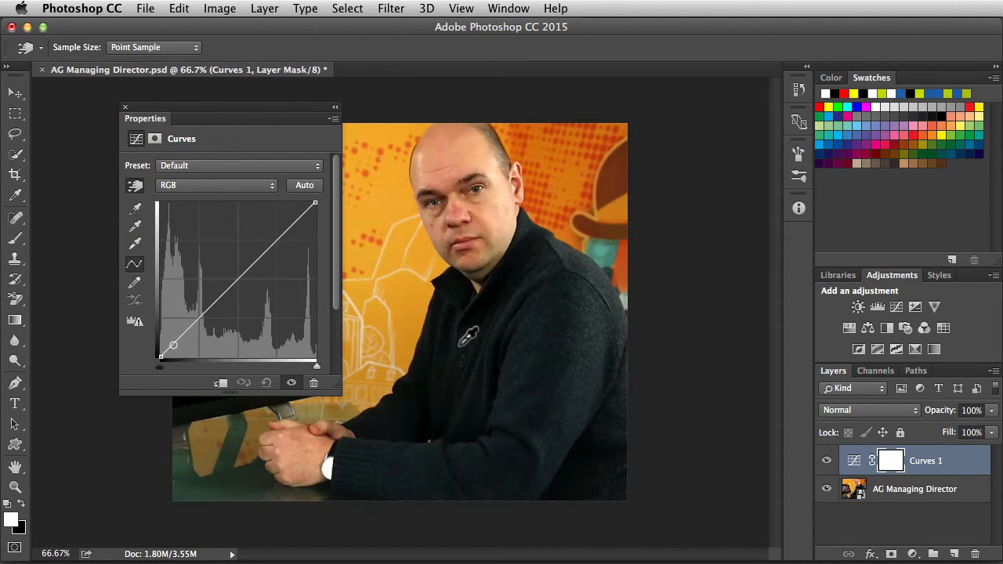
click(460, 345)
drag(462, 344, 461, 305)
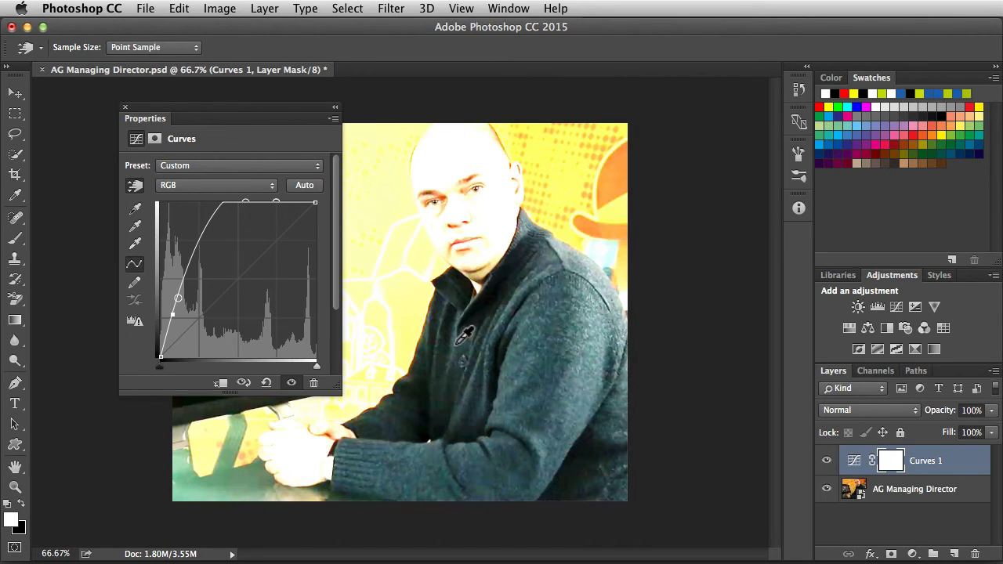
key(super+s)
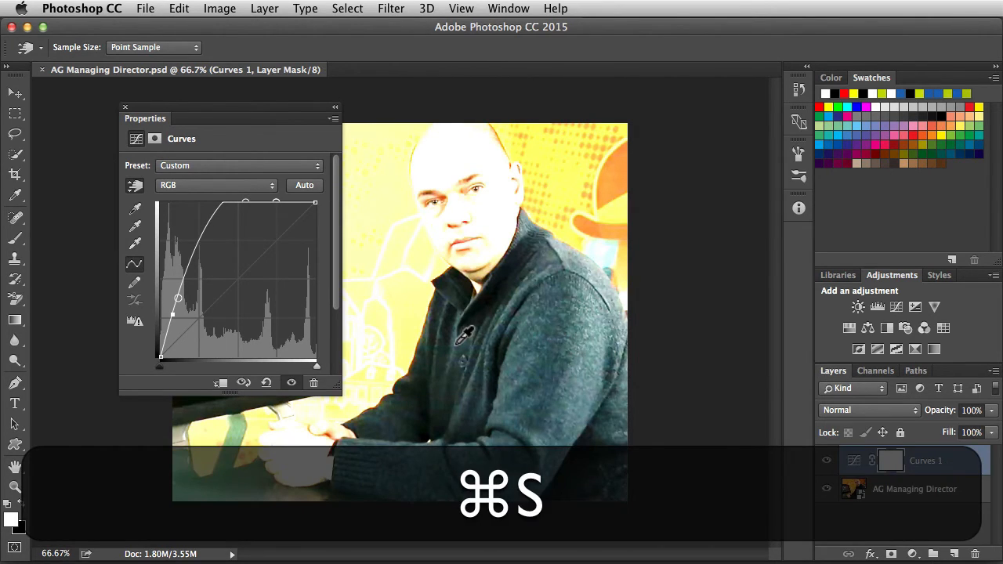
key(super+Tab)
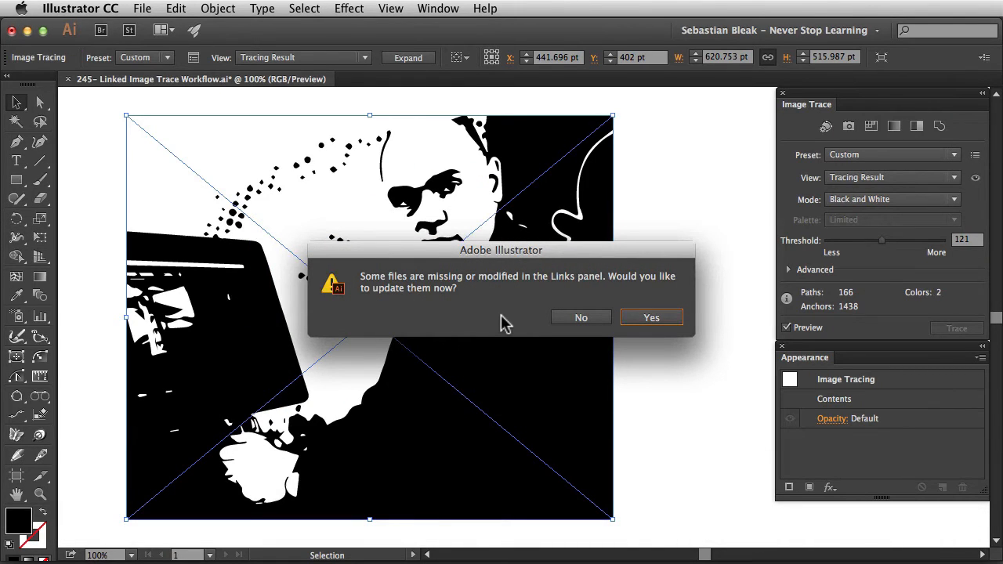
- Update the modified link so the trace drops to 160 paths, then return to Photoshop
click(650, 317)
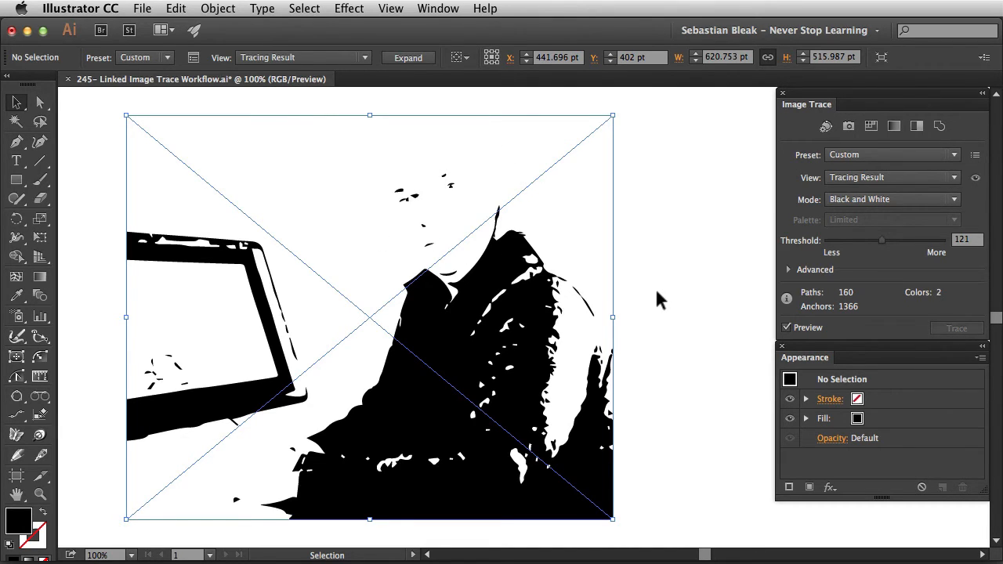
key(super+Tab)
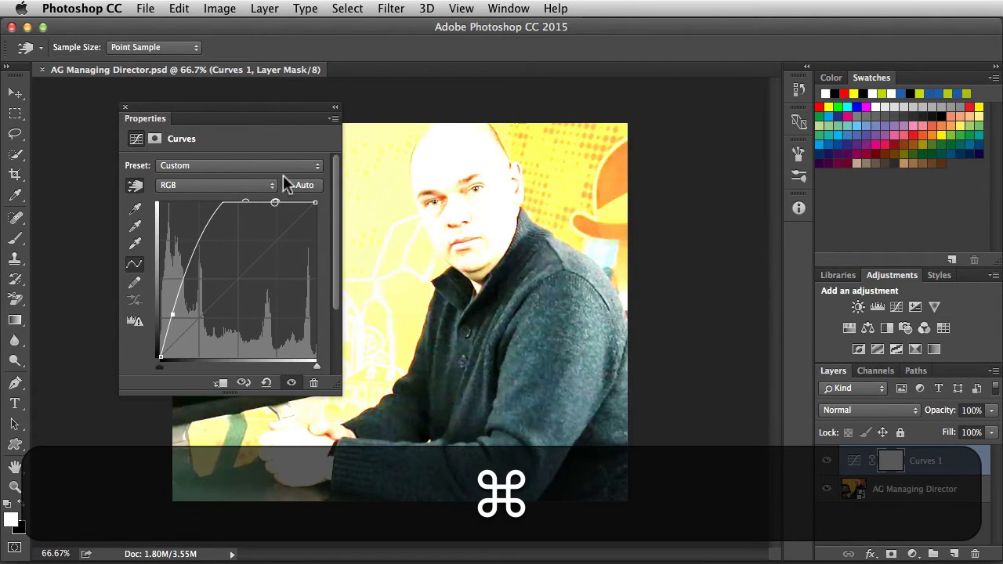
- Move the Curves properties aside and Quick Select the man's sweater down to the bottom edge
drag(151, 127, 797, 235)
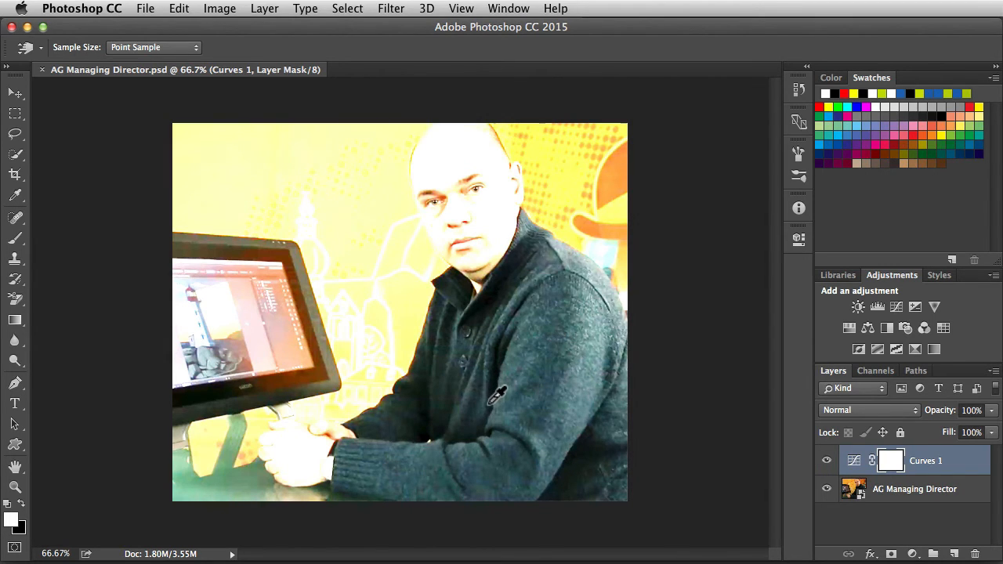
key(w)
mouse_move(454, 311)
mouse_down()
mouse_move(457, 378)
mouse_move(444, 310)
mouse_move(452, 346)
mouse_move(481, 348)
mouse_move(527, 267)
mouse_move(568, 270)
mouse_move(588, 346)
mouse_move(592, 290)
mouse_move(601, 307)
mouse_move(609, 367)
mouse_move(596, 445)
mouse_move(458, 474)
mouse_up()
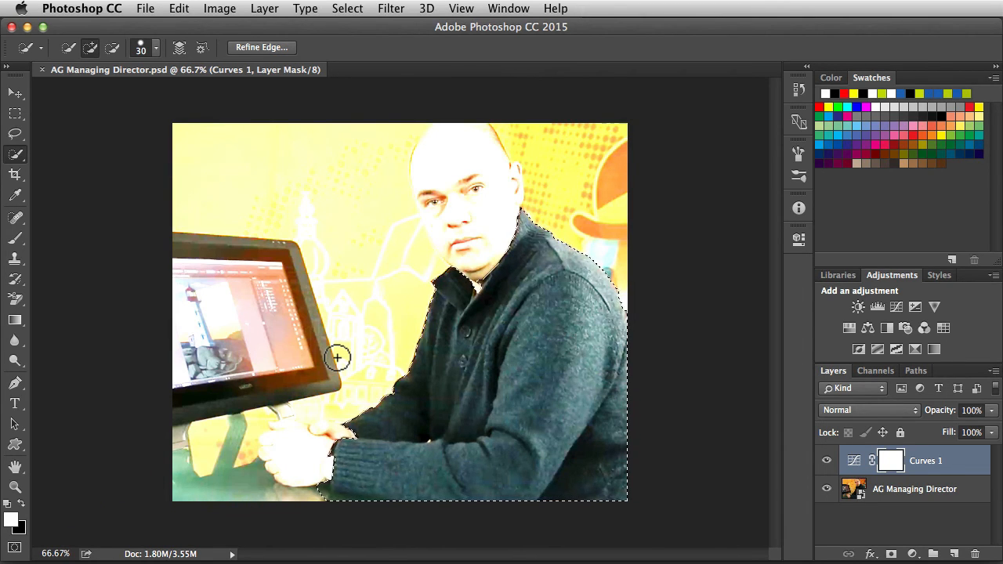
- Fill and invert the Curves 1 mask so only the sweater brightens, save, and switch to Illustrator
key(super)
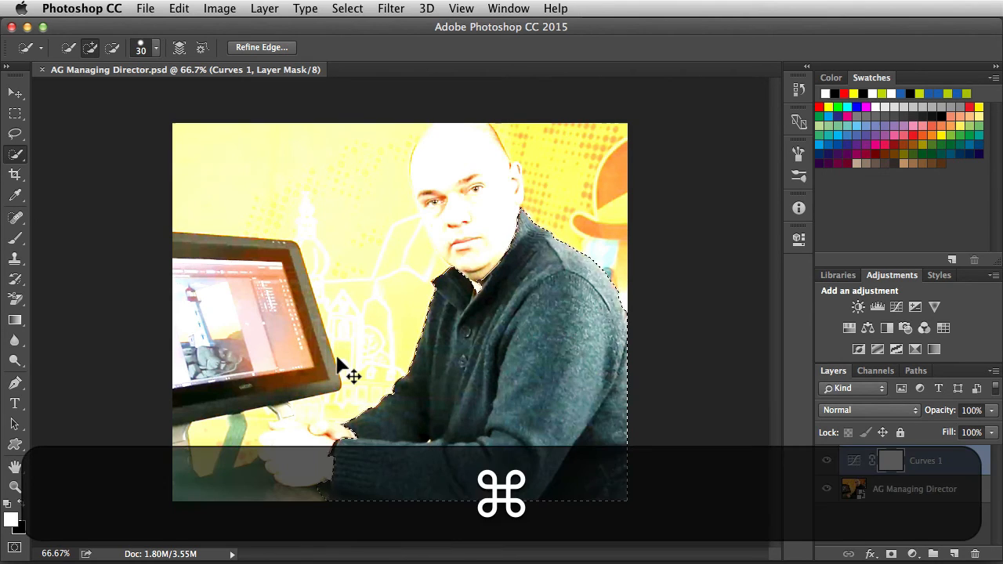
key(super+BackSpace)
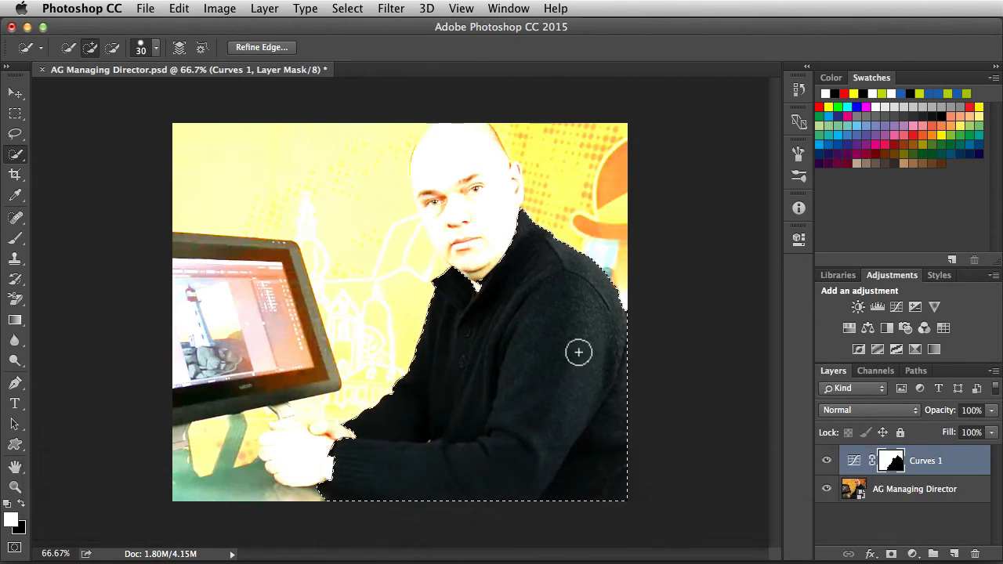
key(super+d)
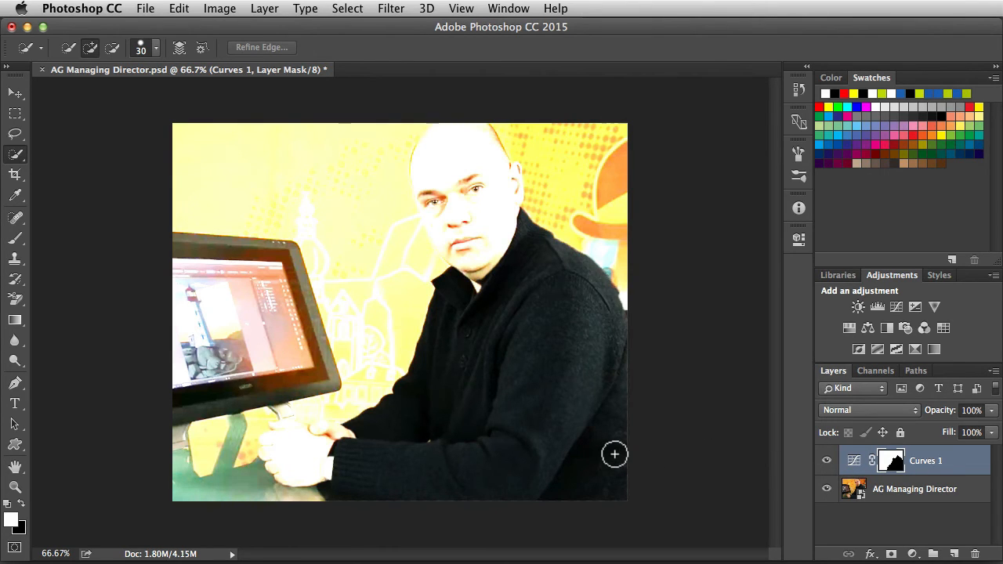
key(super+i)
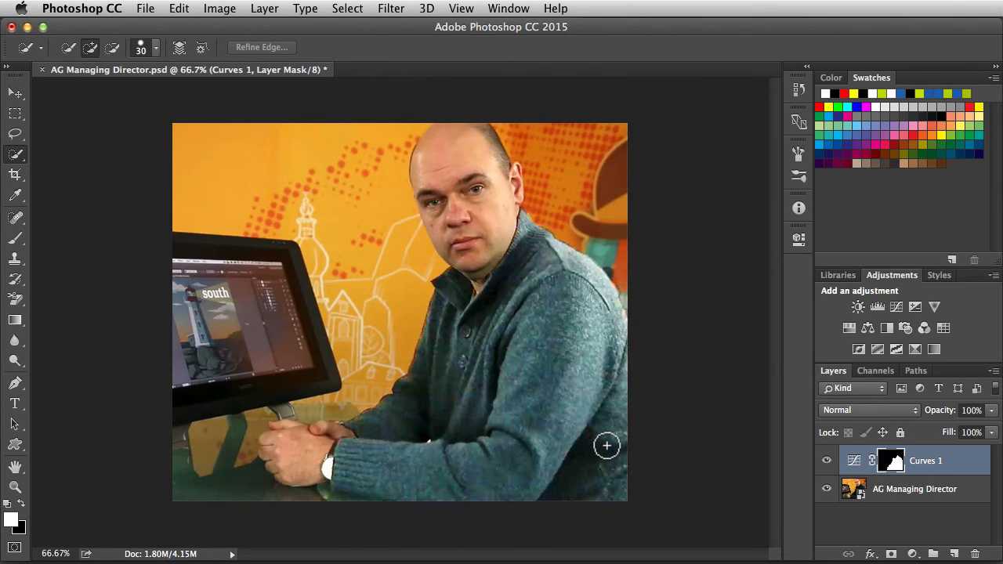
key(super+s)
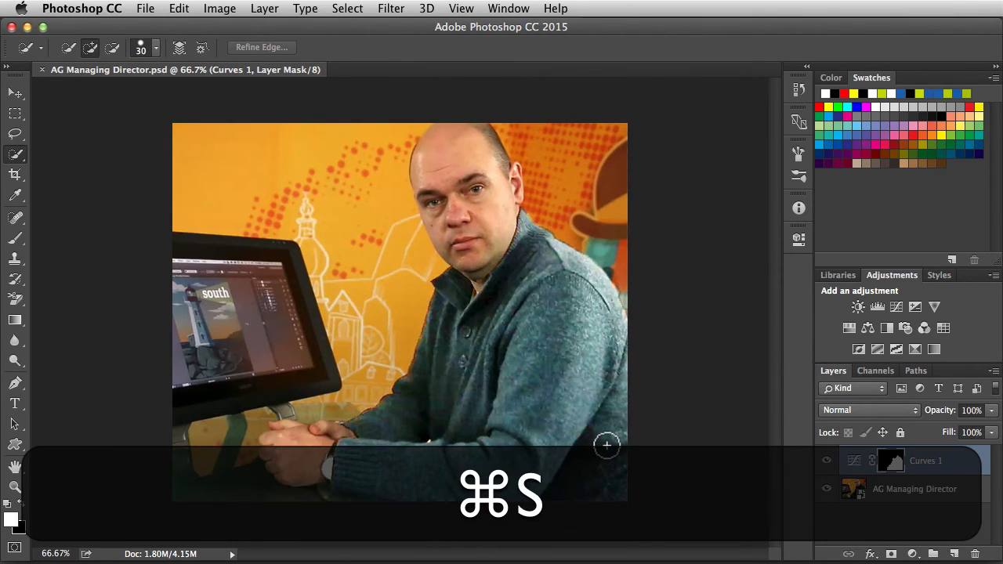
key(super+Tab)
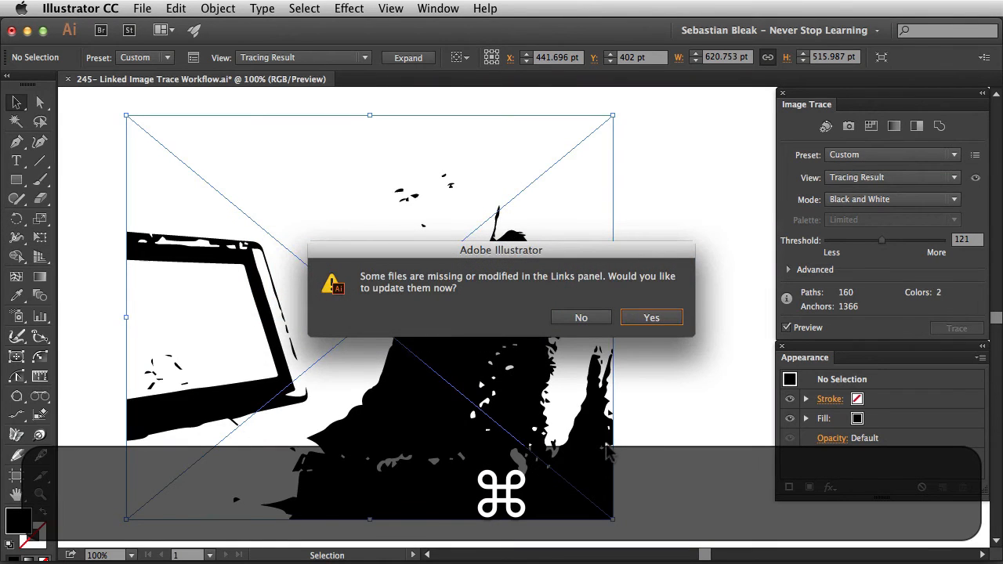
- Update the link, giving 272 paths and 2352 anchors, and expand the Advanced trace settings
click(642, 317)
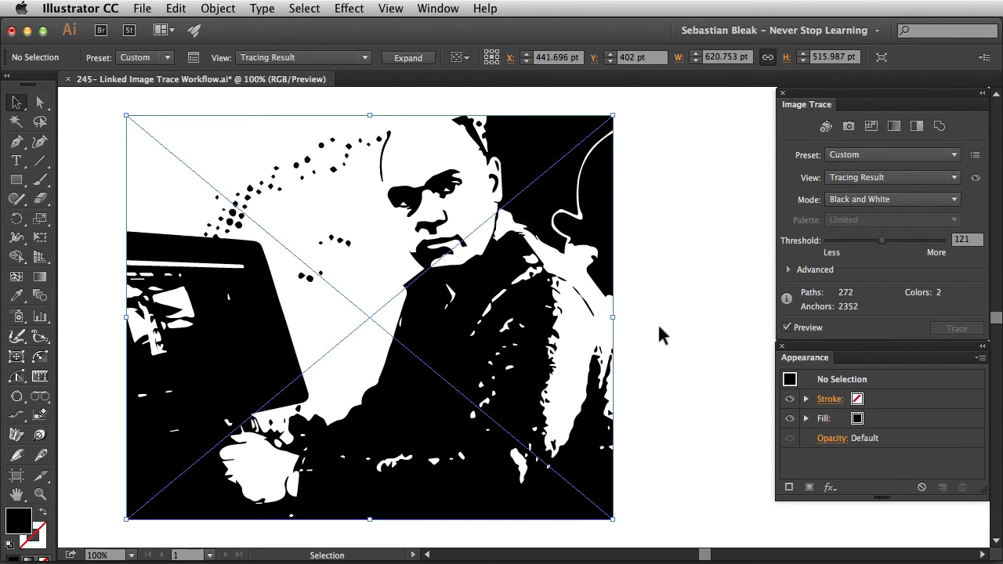
click(789, 270)
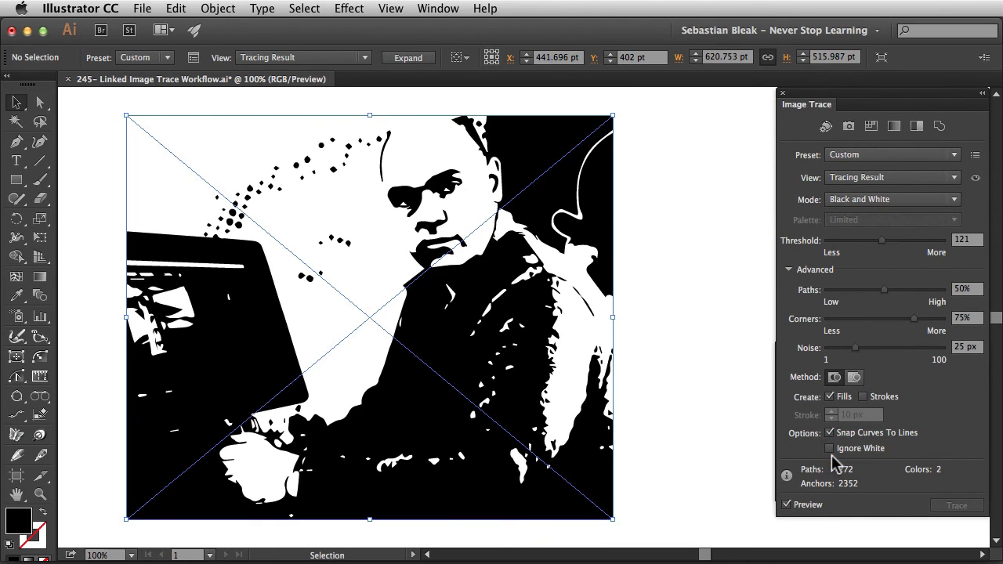
- Turn on Ignore White for the trace, expand it into editable black vector paths, and deselect
click(828, 448)
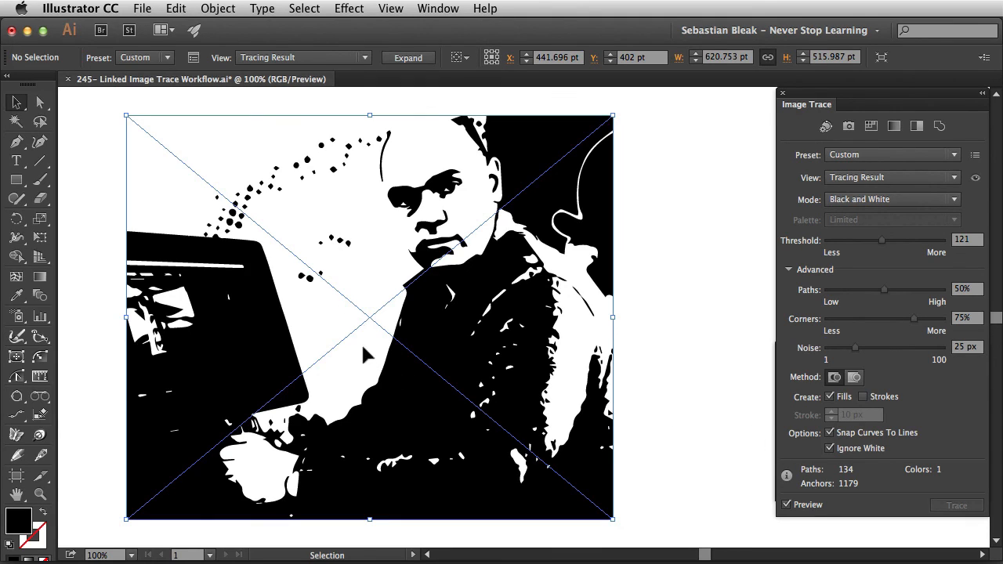
click(788, 269)
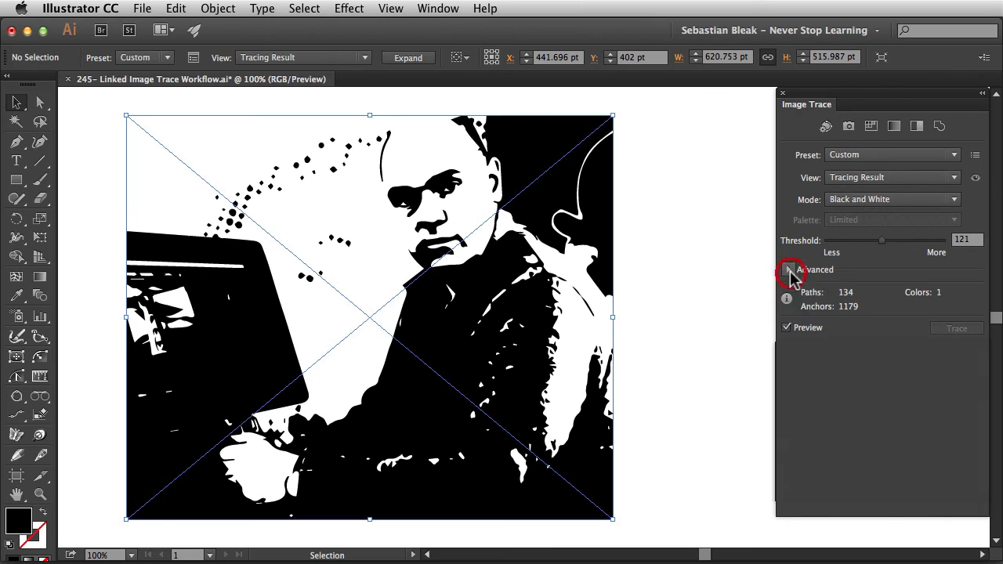
click(398, 62)
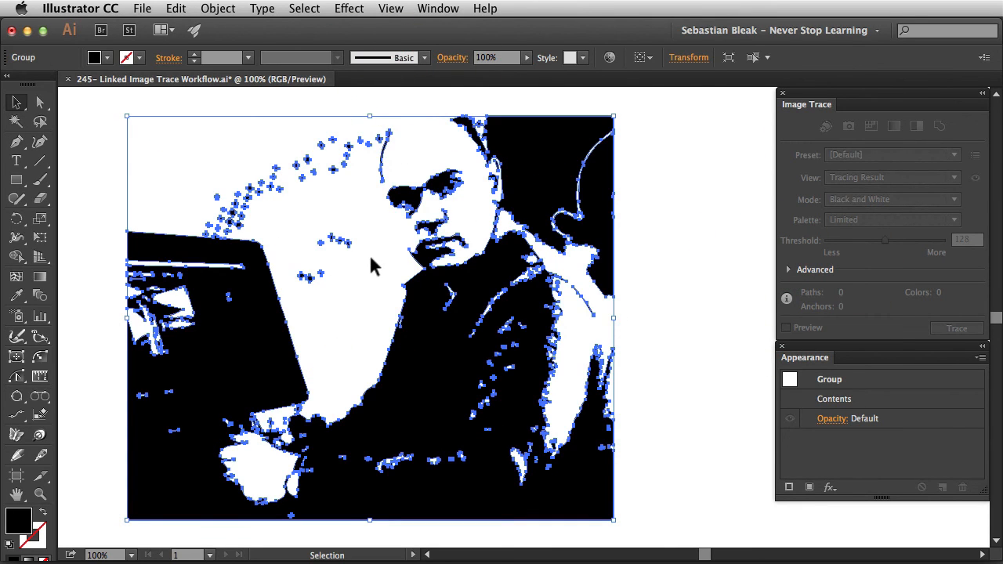
click(321, 315)
drag(340, 306, 410, 372)
click(357, 338)
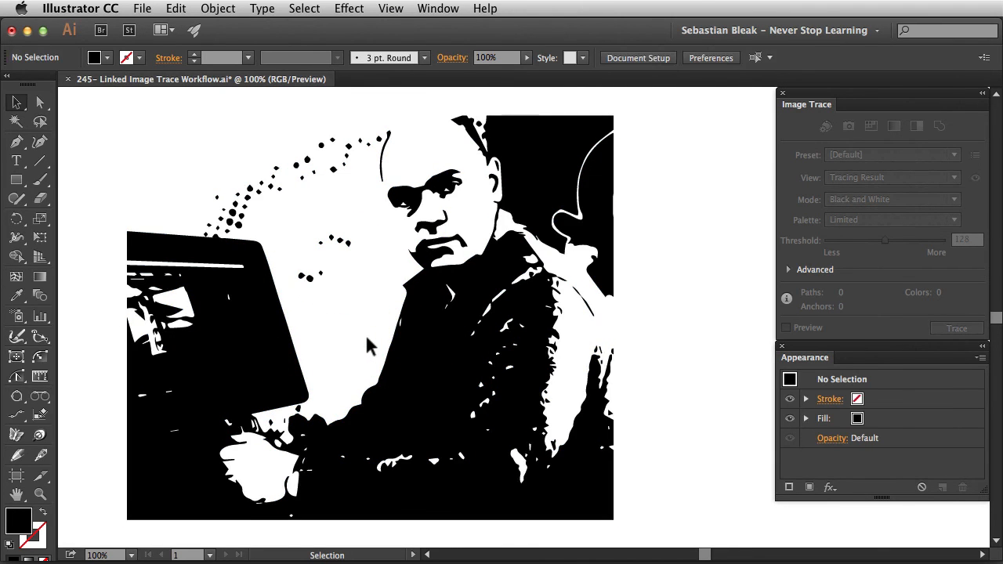